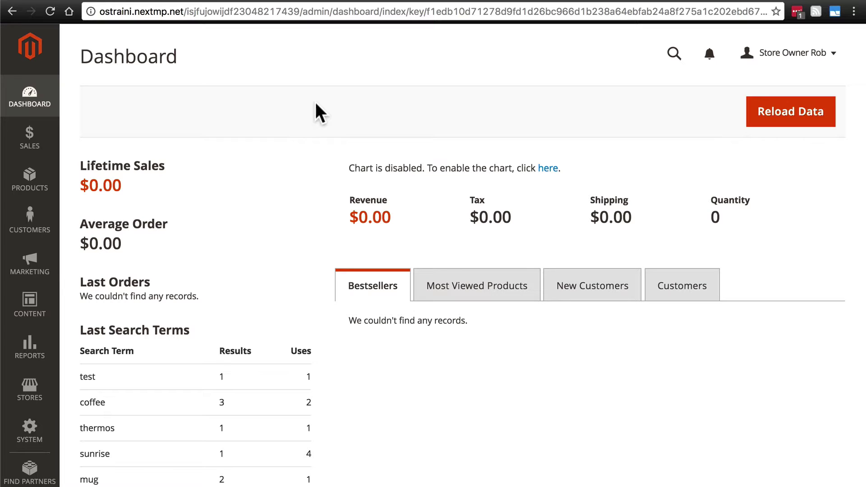
# Step: Open the caffeine product attribute from Stores > Attributes > Product
pyautogui.click(38, 402)
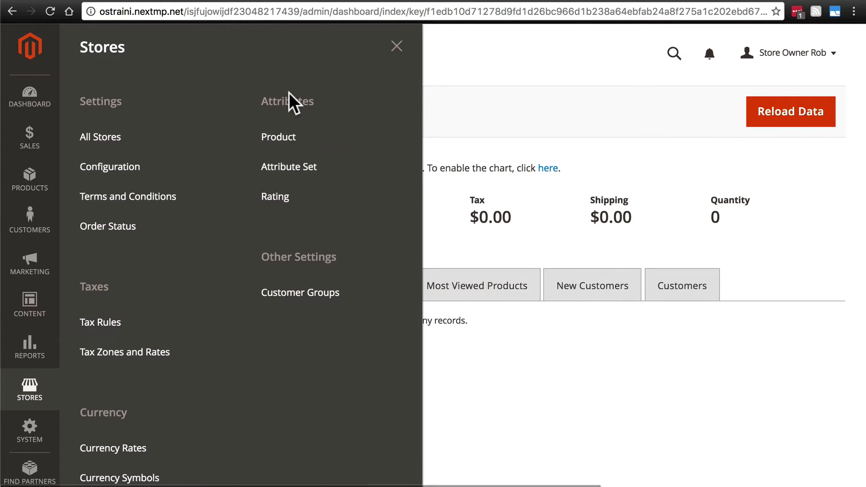
pyautogui.click(285, 147)
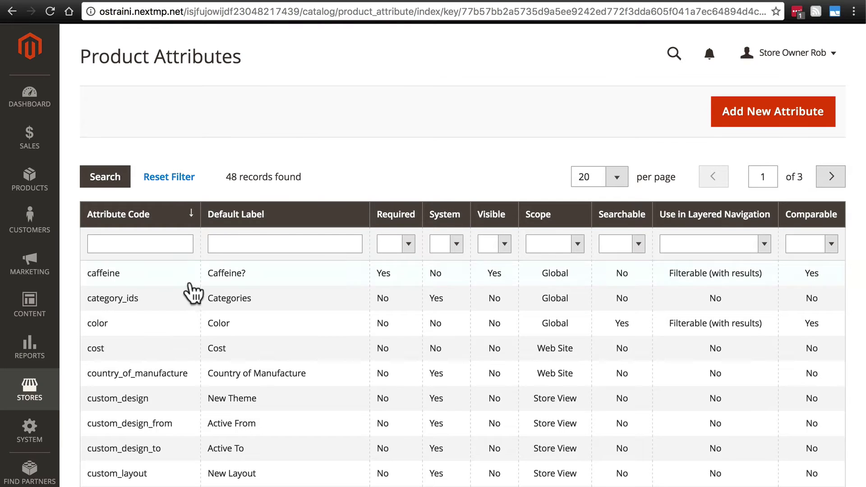
pyautogui.click(152, 276)
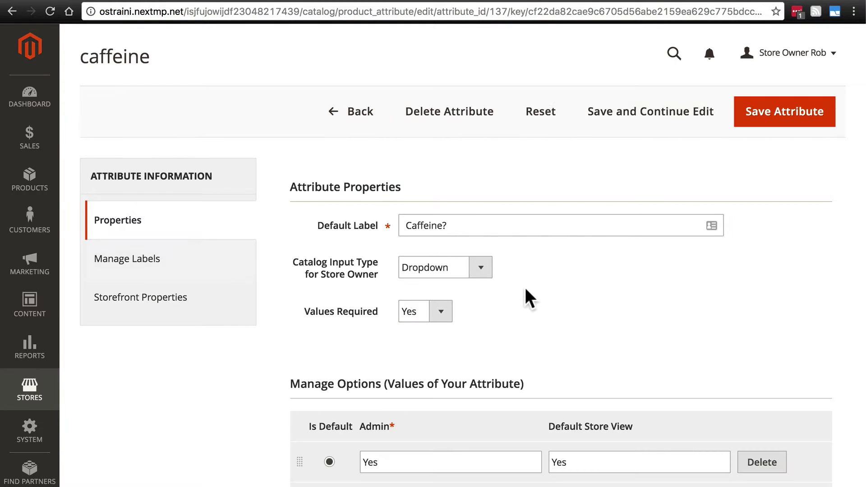
pyautogui.scroll(-3, 526, 296)
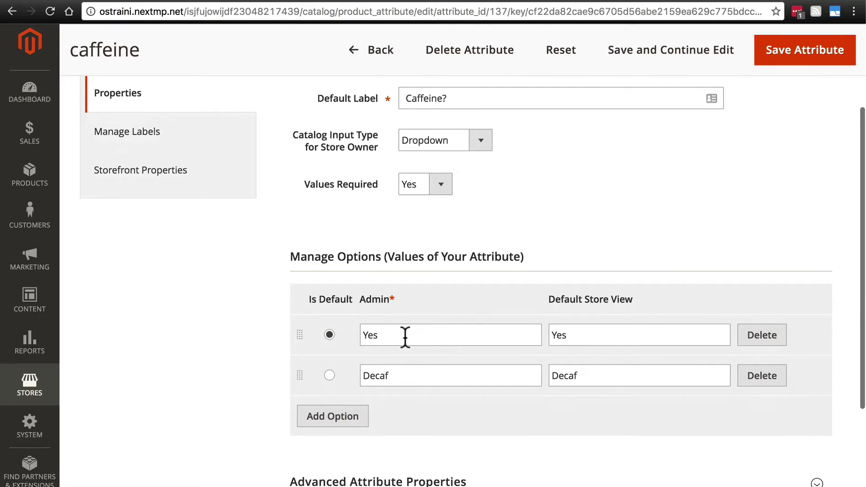
# Step: Change the first option from Yes to Regular in the admin and store view fields, then save
pyautogui.click(408, 341)
pyautogui.hotkey('ctrl', 'a')
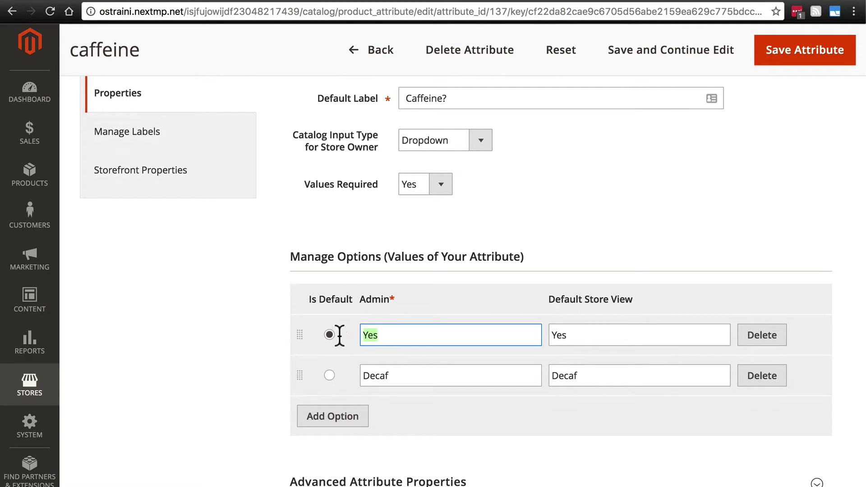
pyautogui.write('Regular')
pyautogui.click(576, 334)
pyautogui.hotkey('ctrl', 'a')
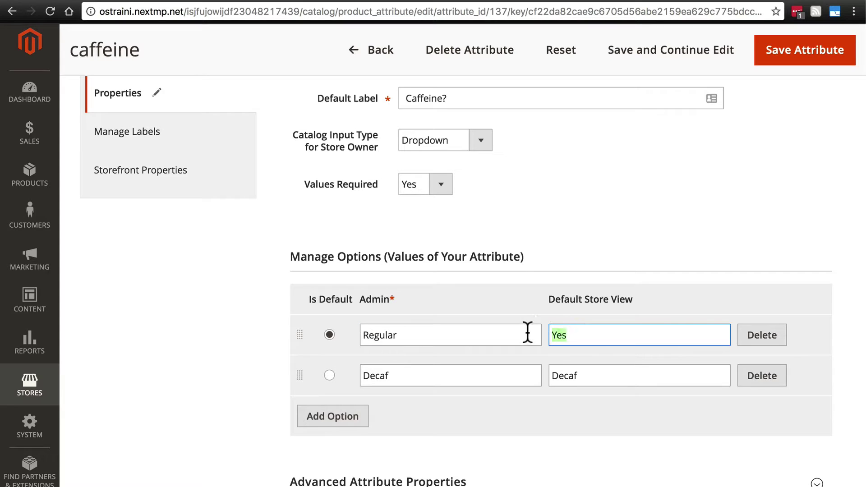
pyautogui.write('Regular')
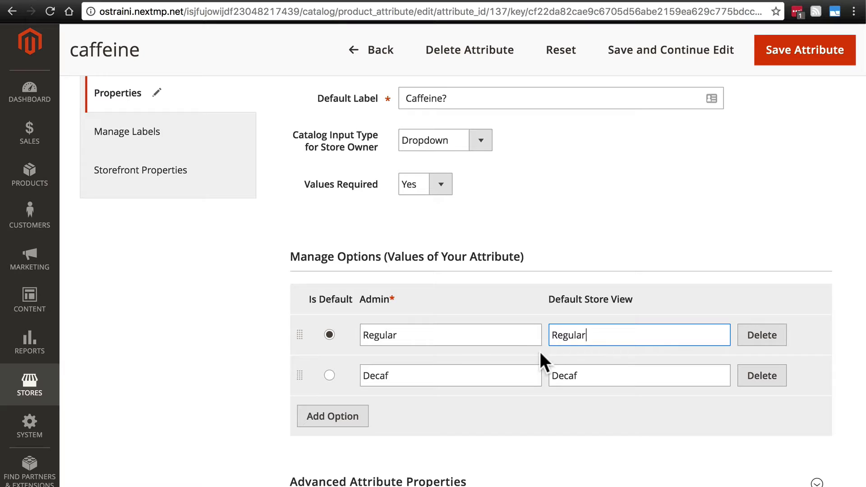
pyautogui.click(785, 50)
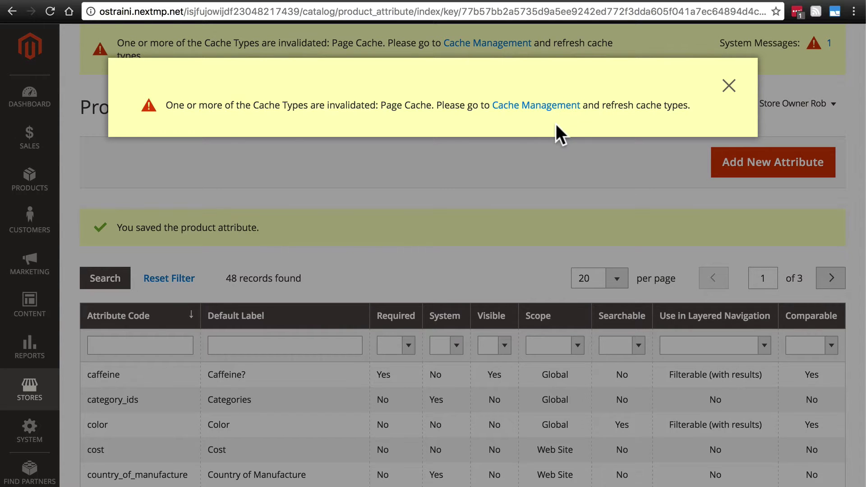
# Step: Refresh the invalidated Page Cache type in Cache Management
pyautogui.click(523, 106)
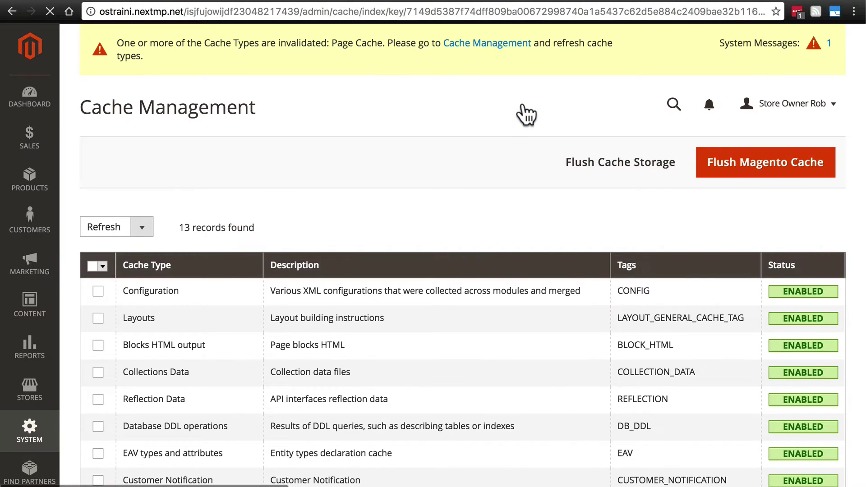
pyautogui.scroll(-5, 299, 187)
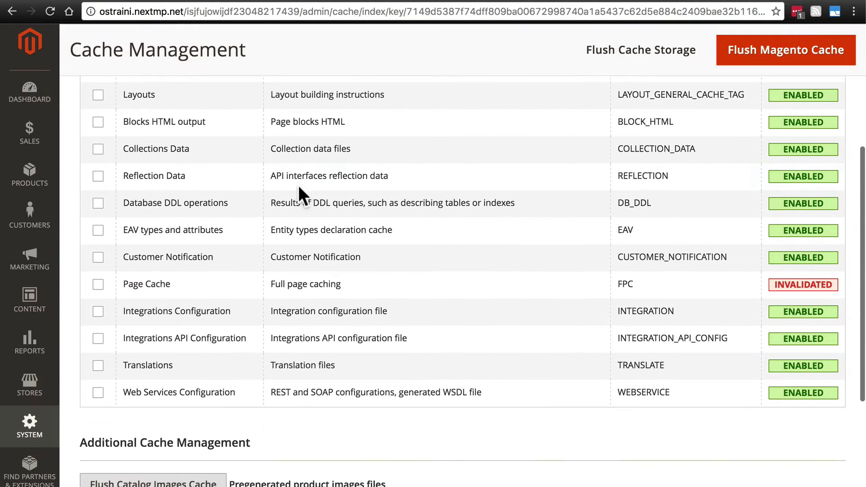
pyautogui.click(97, 285)
pyautogui.scroll(5, 532, 325)
pyautogui.click(185, 232)
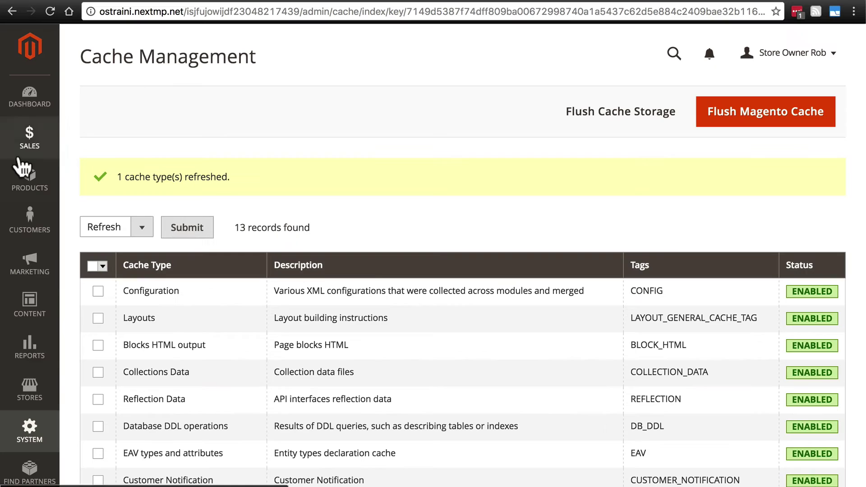
# Step: Open product ID 14, the House Blend-Yes coffee, from the product catalog
pyautogui.click(25, 187)
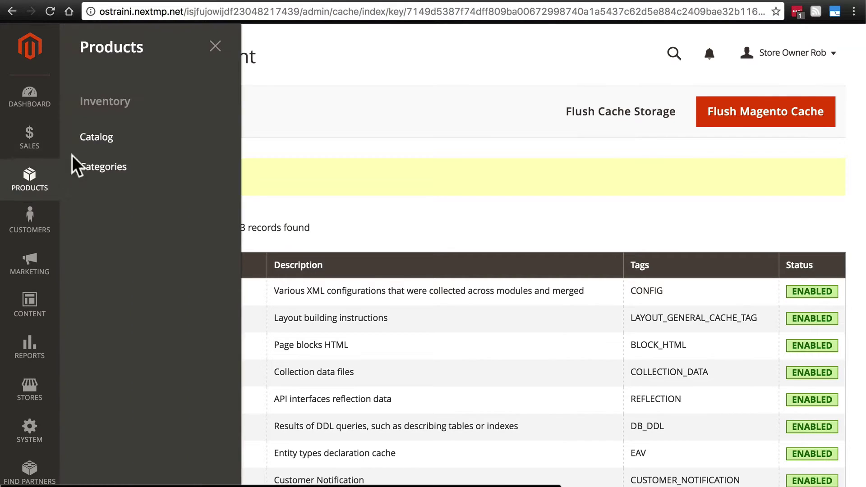
pyautogui.click(90, 141)
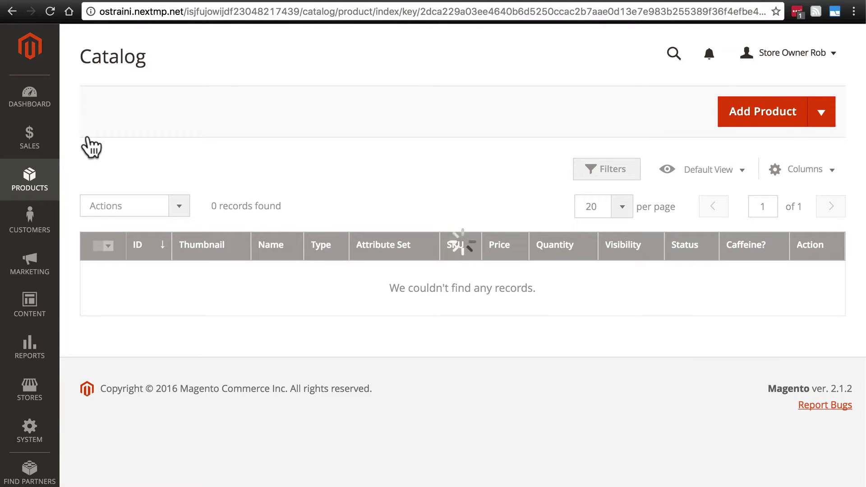
pyautogui.scroll(-4, 267, 122)
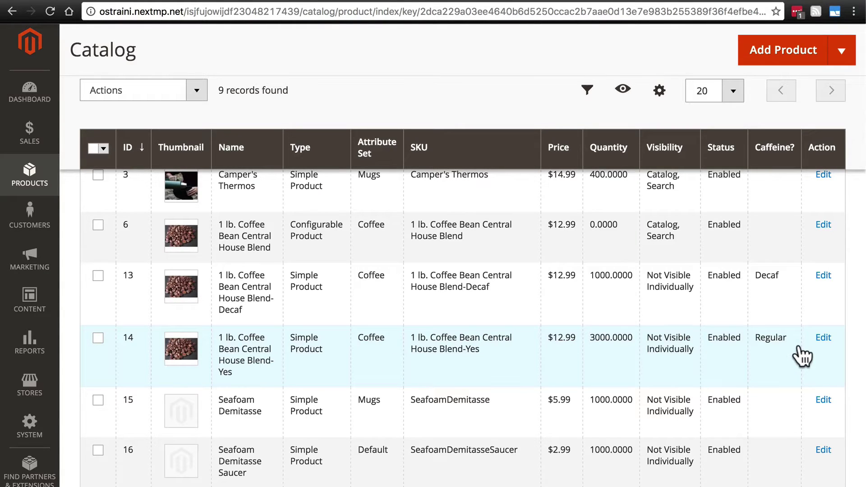
pyautogui.click(826, 341)
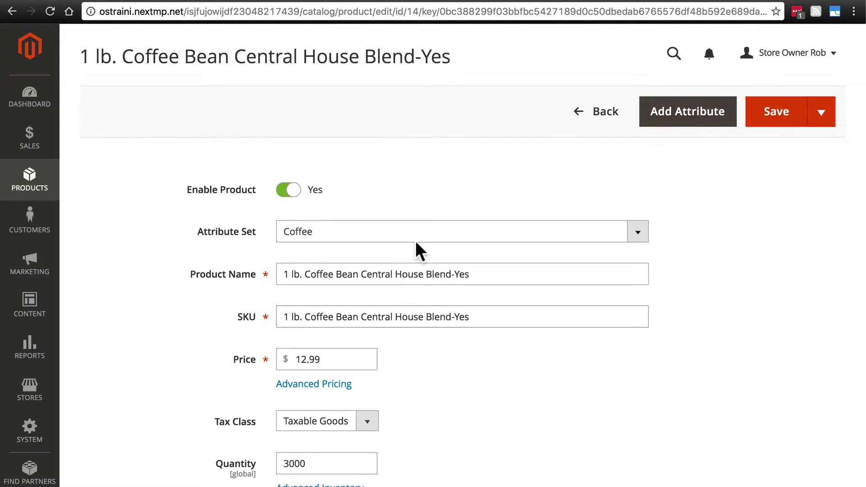
# Step: Replace Yes with Regular in the product name and SKU, then Save & Close
pyautogui.click(463, 274)
pyautogui.write('Regular')
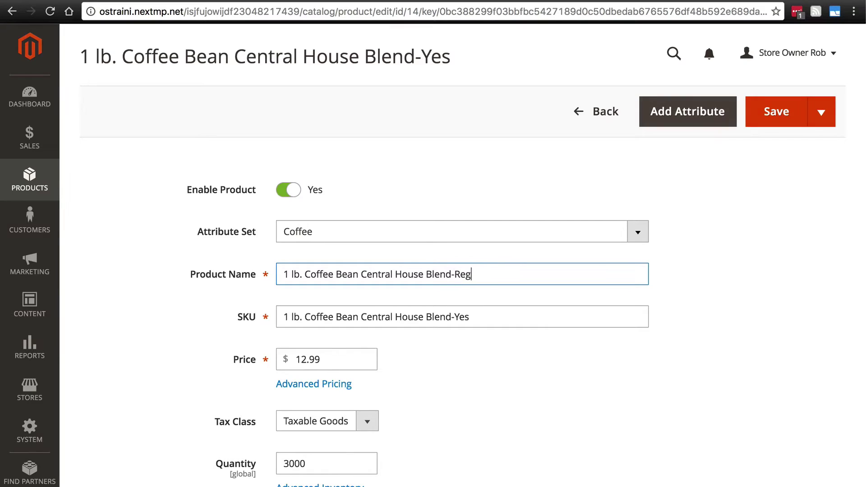
pyautogui.doubleClick(462, 317)
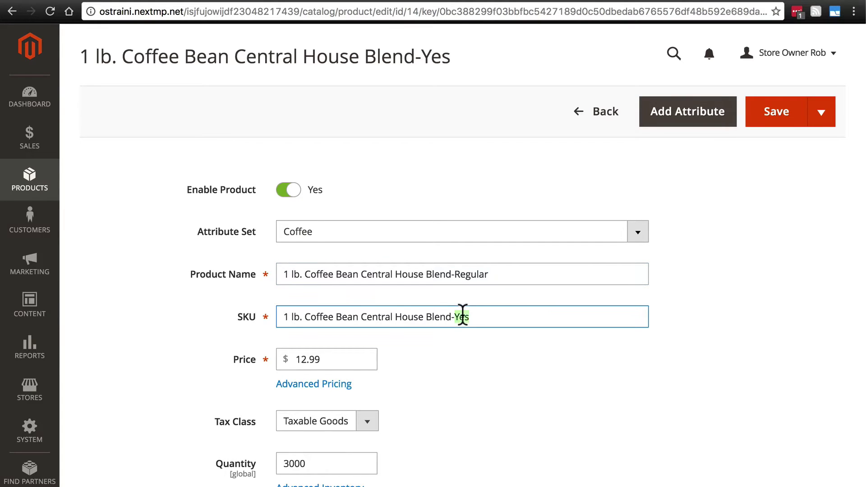
pyautogui.write('Regular')
pyautogui.click(833, 118)
pyautogui.click(795, 211)
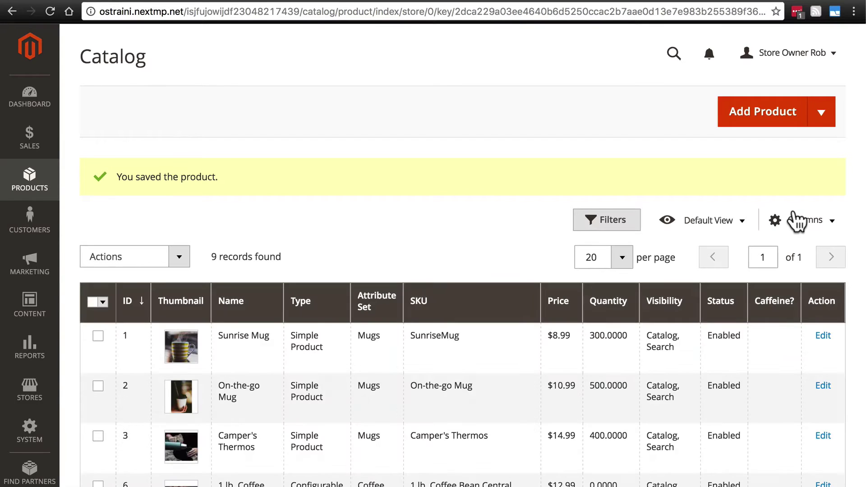
# Step: Choose Bundle Product from the catalog's Add Product dropdown
pyautogui.click(822, 113)
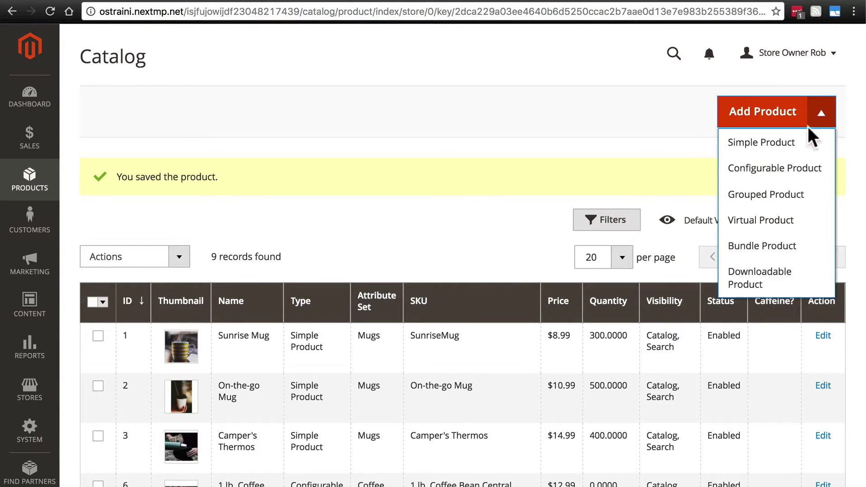
pyautogui.click(763, 248)
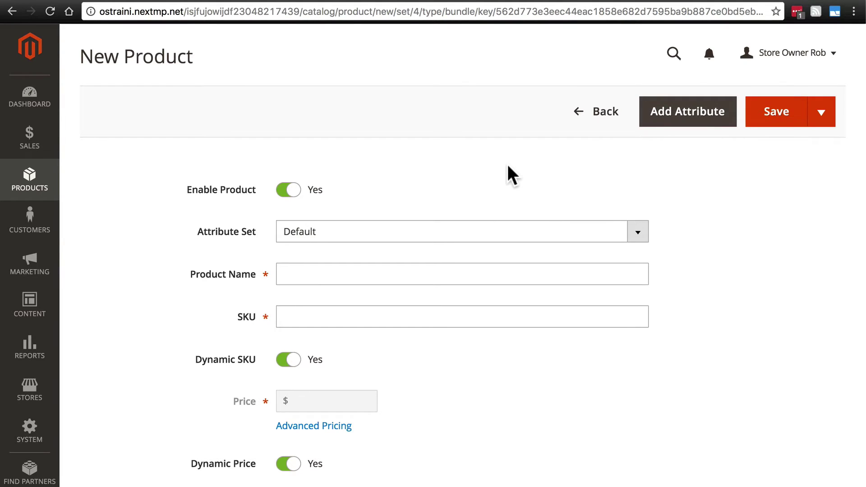
pyautogui.scroll(-2, 434, 143)
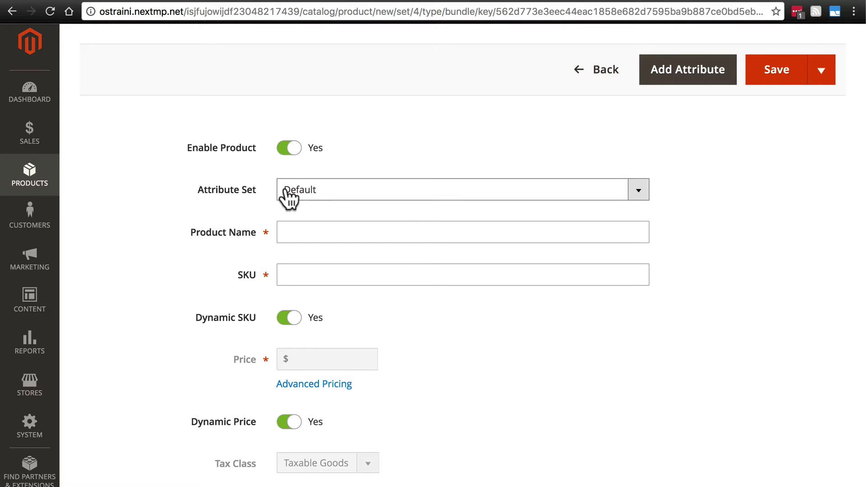
# Step: Enter 'Sunrise Gift Basket' as the bundle's product name, letting the SKU auto-fill
pyautogui.click(303, 235)
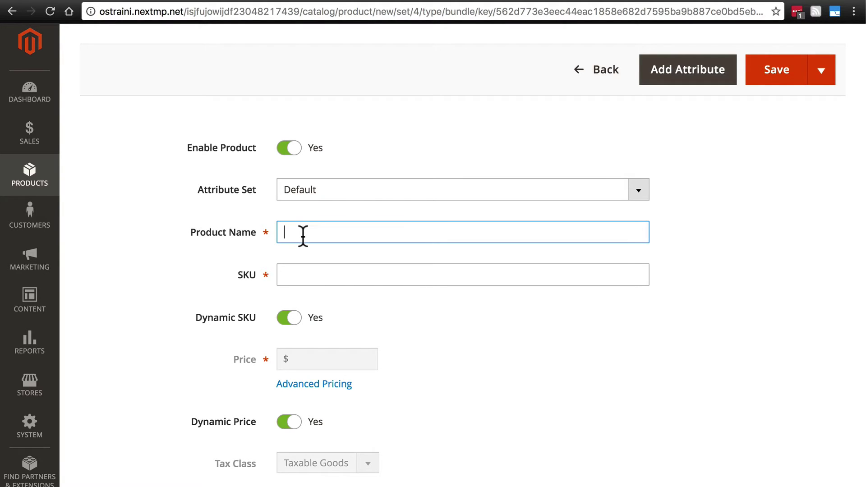
pyautogui.write('Sunrise Gift Basket')
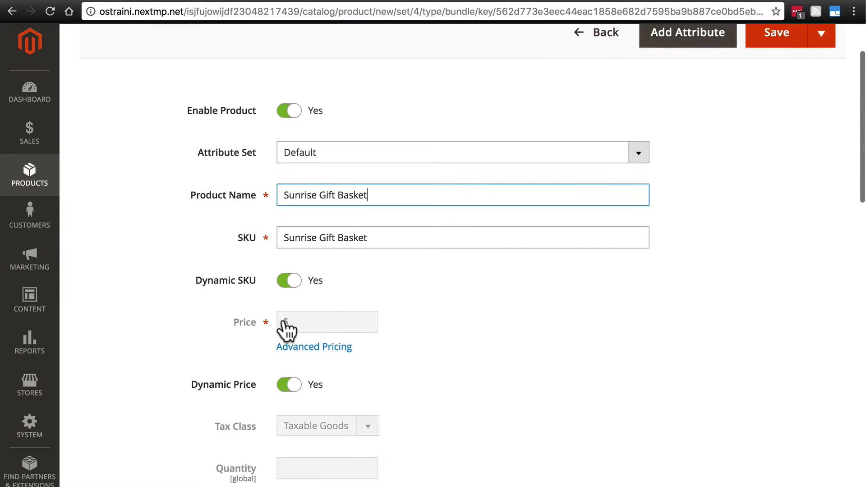
pyautogui.scroll(-2, 286, 329)
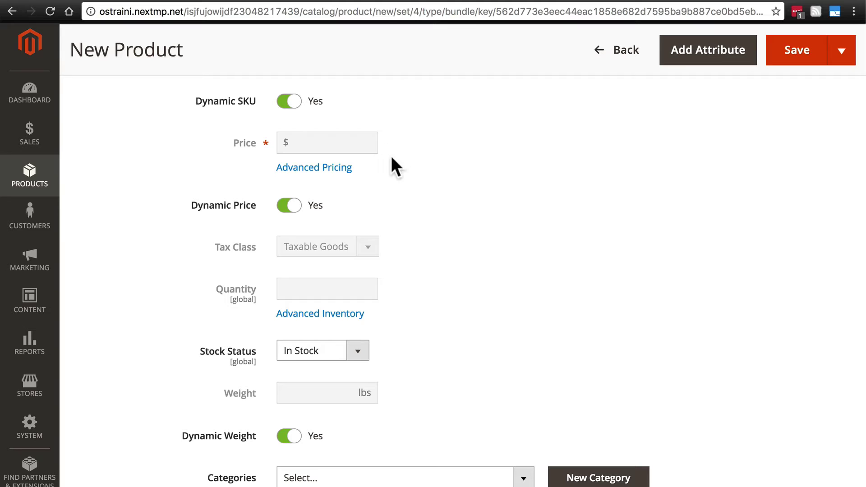
pyautogui.click(289, 207)
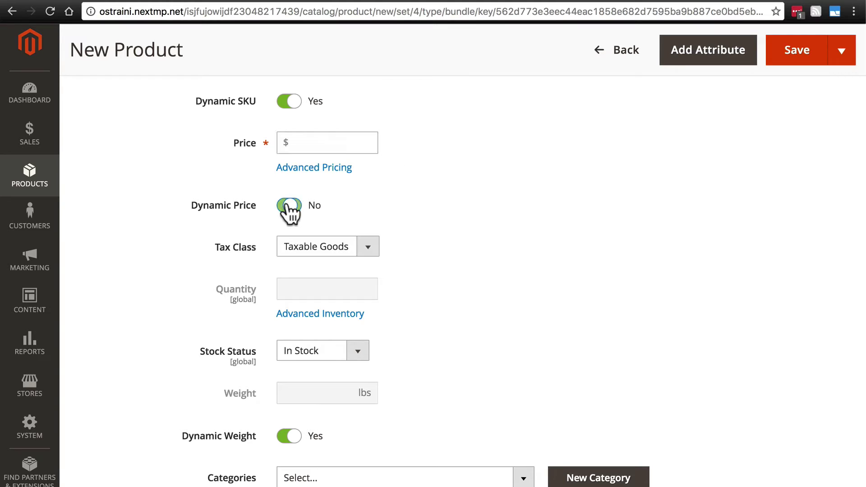
pyautogui.click(323, 141)
pyautogui.click(288, 206)
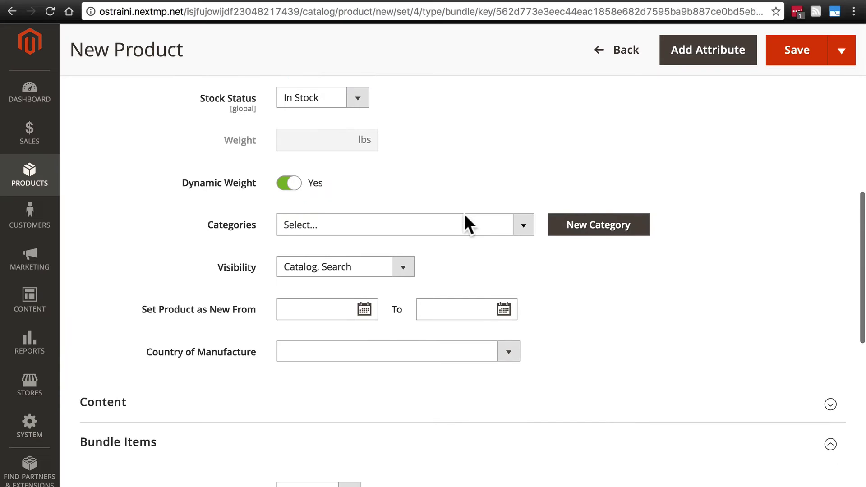
pyautogui.scroll(-1, 465, 222)
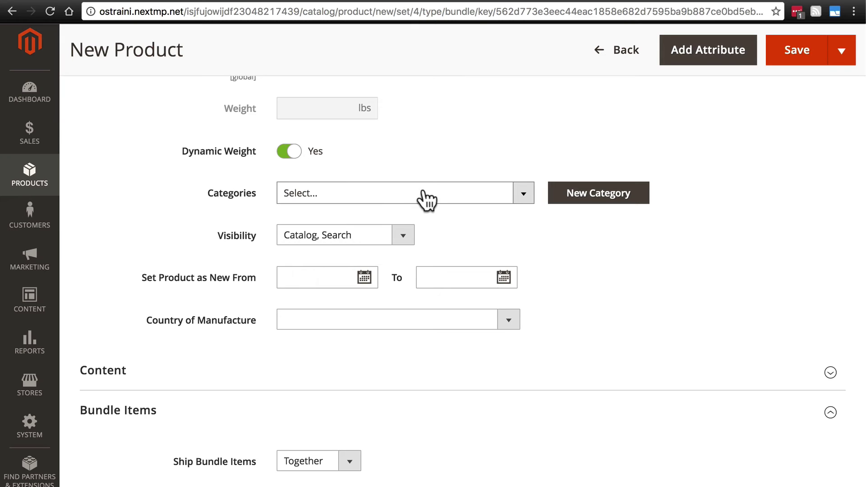
# Step: Assign the bundle to the Mugs and Coffee categories
pyautogui.click(426, 199)
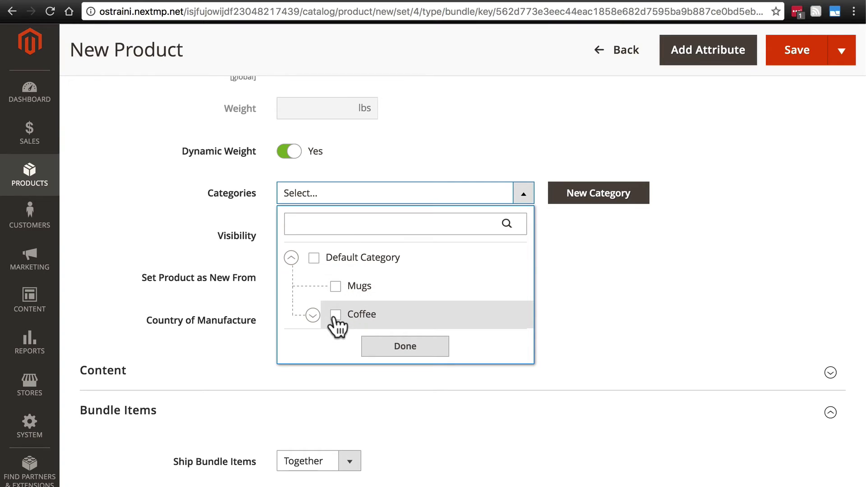
pyautogui.click(337, 287)
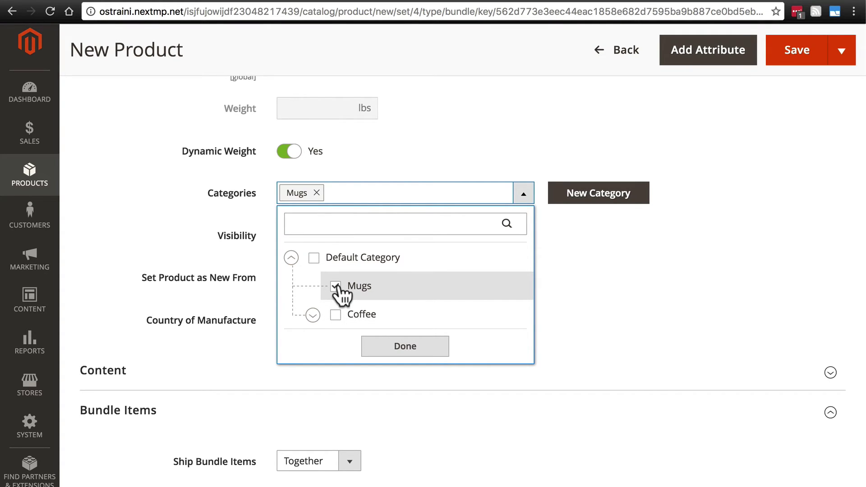
pyautogui.click(336, 315)
pyautogui.click(382, 350)
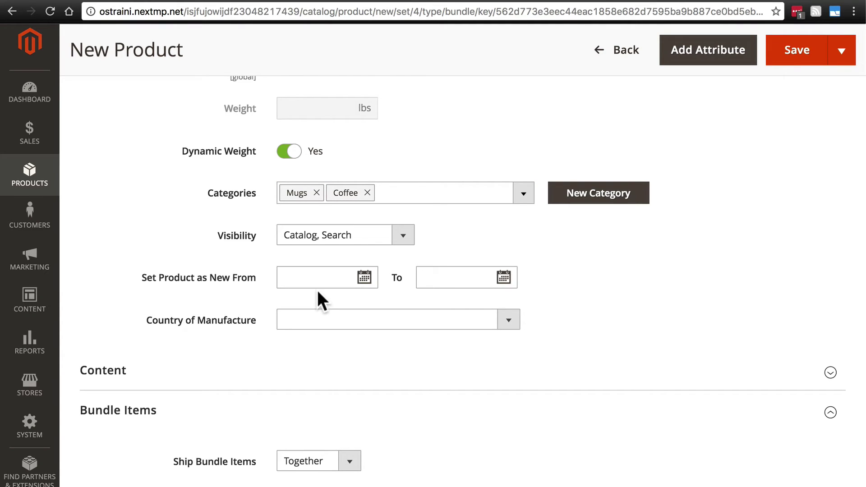
# Step: Expand the Content section to reach the Description editor
pyautogui.scroll(-2, 318, 292)
pyautogui.scroll(-4, 318, 292)
pyautogui.click(330, 180)
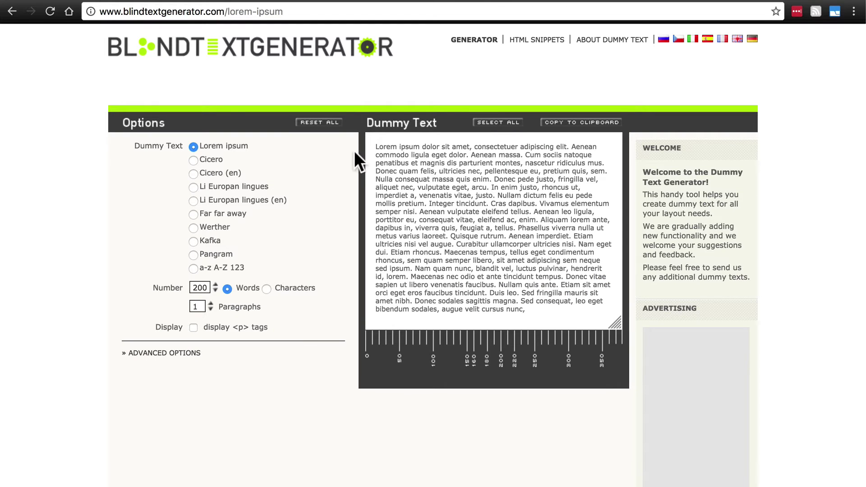
# Step: Select the opening six lines of the lorem ipsum dummy text
pyautogui.moveTo(375, 147); pyautogui.dragTo(489, 185)
pyautogui.hotkey('ctrl', 'c')
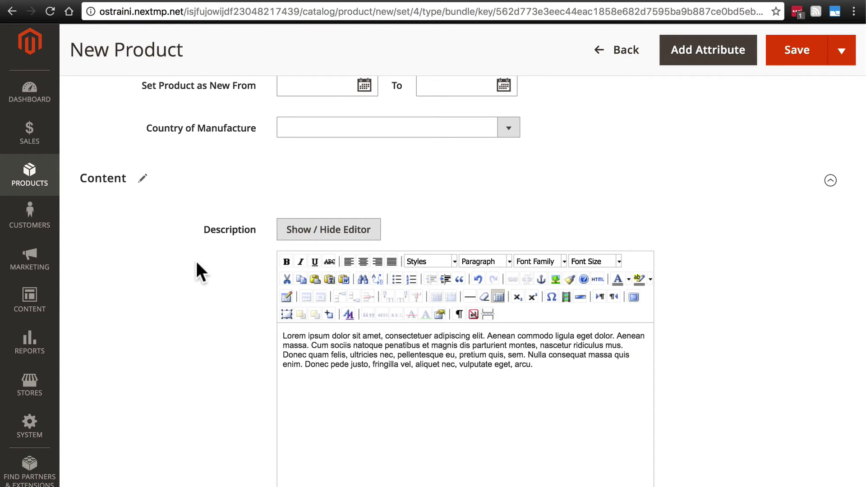
# Step: Paste the lorem ipsum into Short Description and trim it to the first sentence
pyautogui.scroll(-12, 195, 262)
pyautogui.click(377, 283)
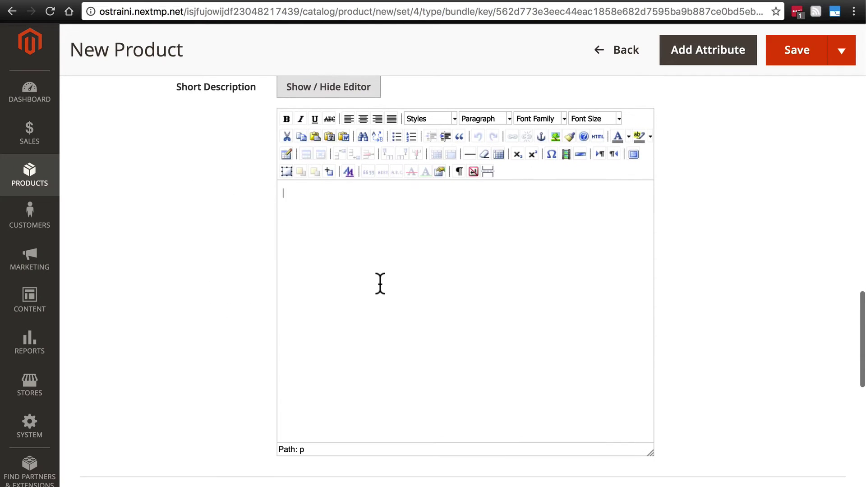
pyautogui.hotkey('ctrl', 'v')
pyautogui.moveTo(549, 226); pyautogui.dragTo(617, 193)
pyautogui.press('BackSpace')
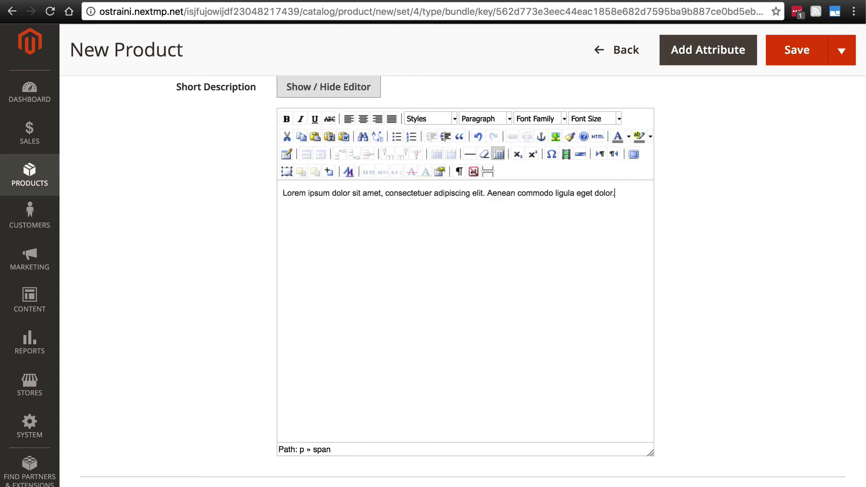
pyautogui.scroll(-9, 117, 238)
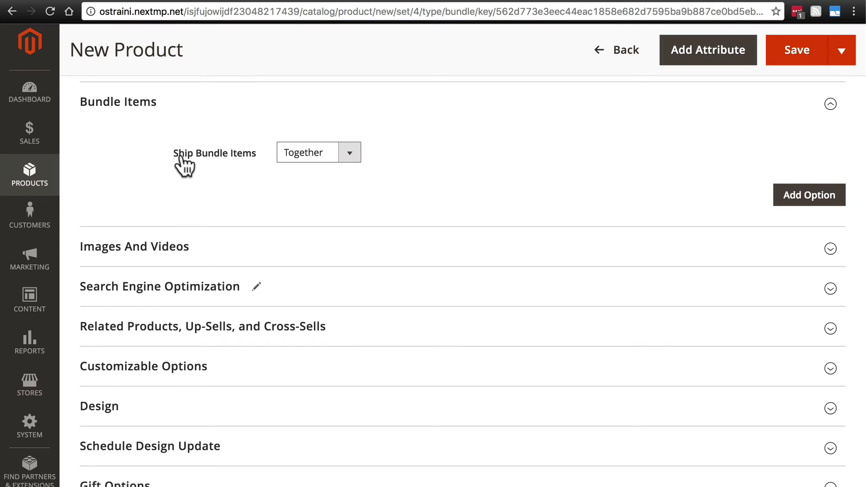
# Step: Set Ship Bundle Items to Together and add a new bundle option
pyautogui.click(307, 156)
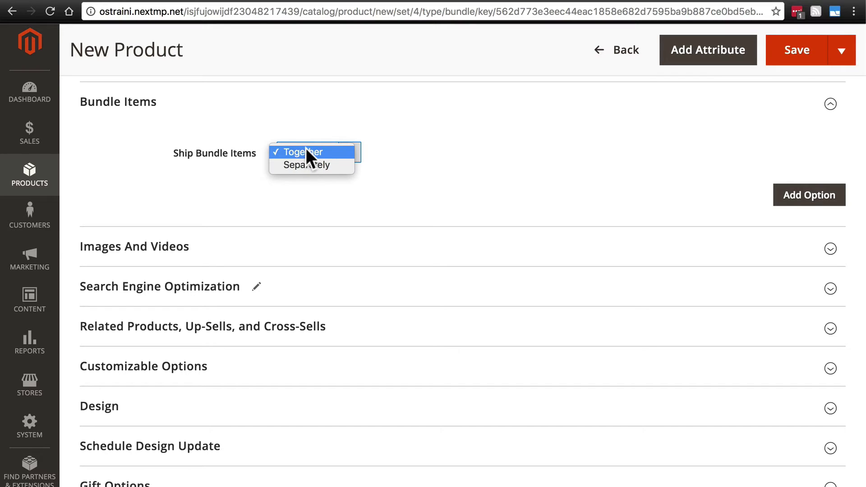
pyautogui.click(301, 153)
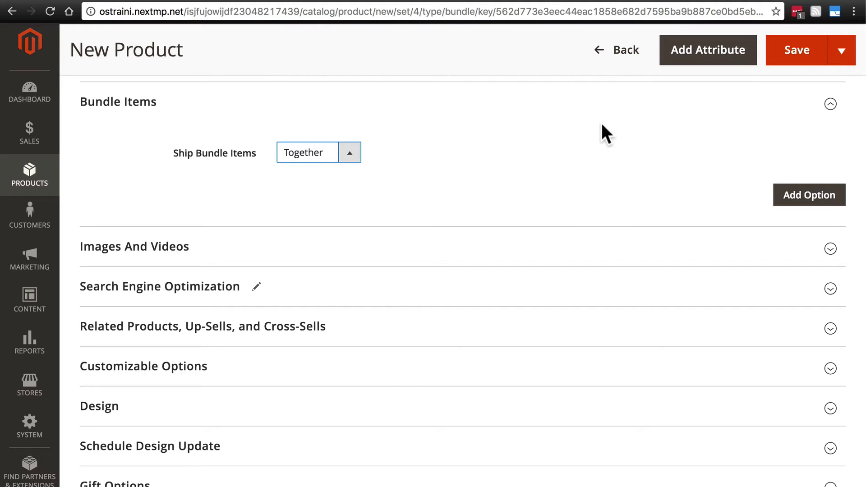
pyautogui.click(790, 200)
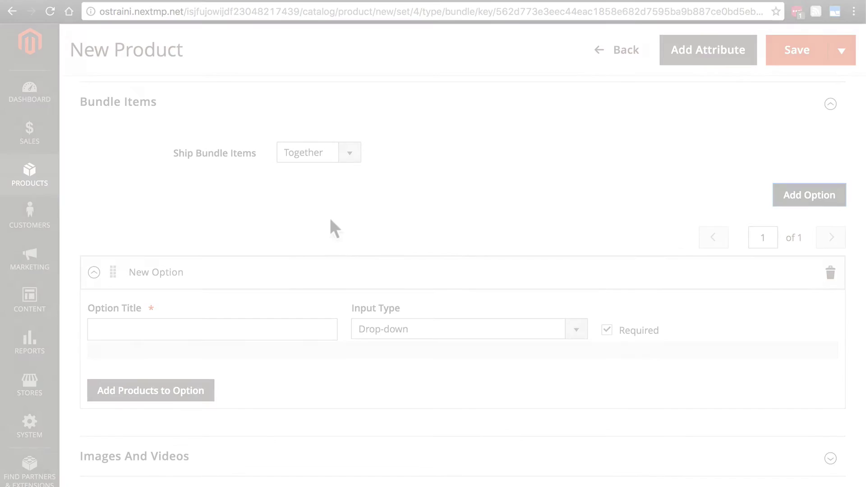
# Step: Enter 'Coffee' as the new bundle option's title
pyautogui.scroll(-1, 271, 253)
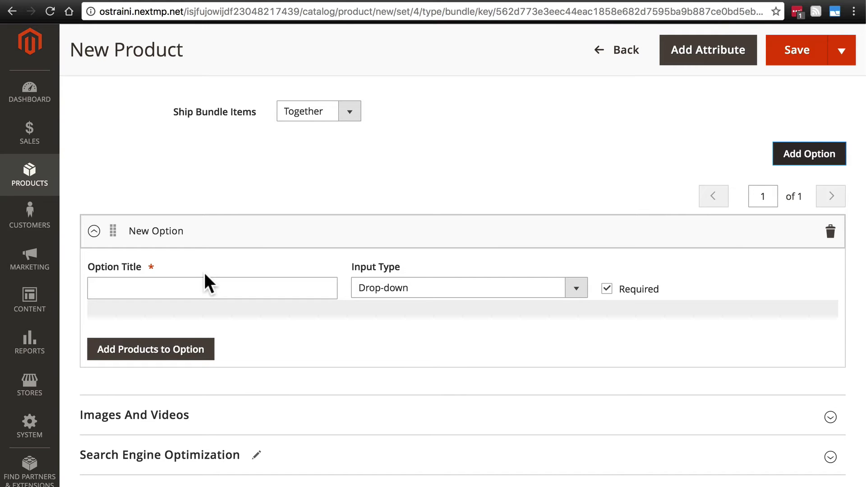
pyautogui.click(182, 288)
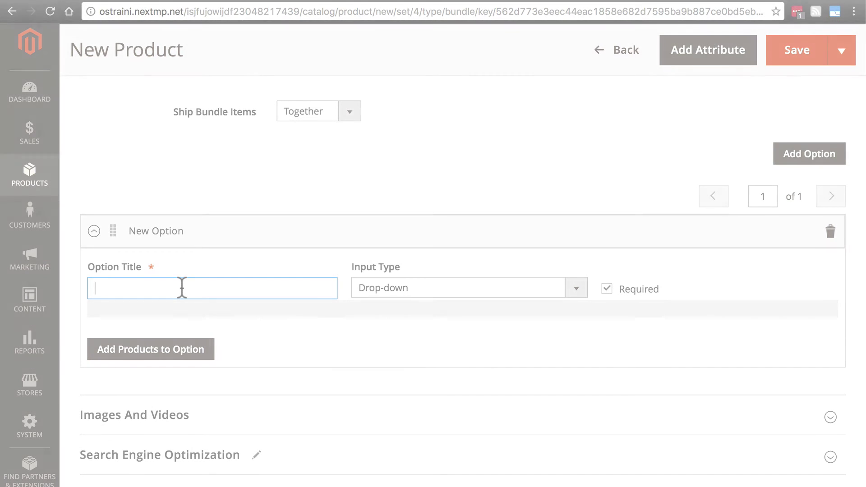
pyautogui.write('Coffee')
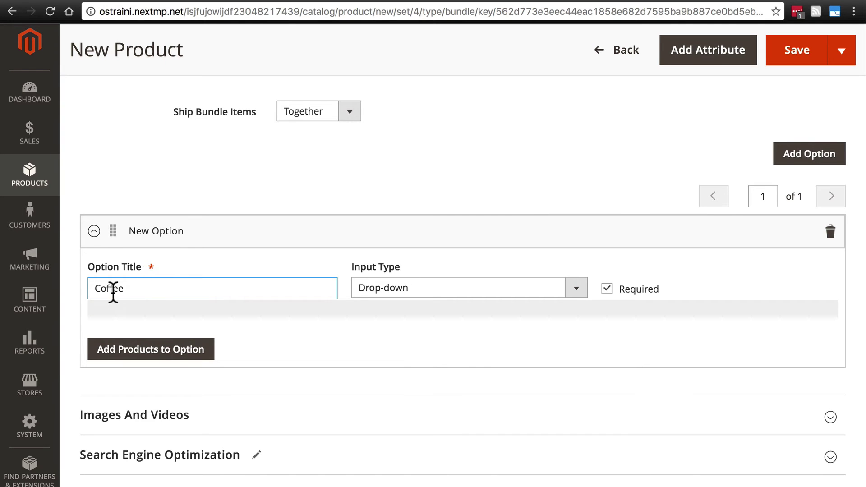
pyautogui.scroll(-3, 263, 253)
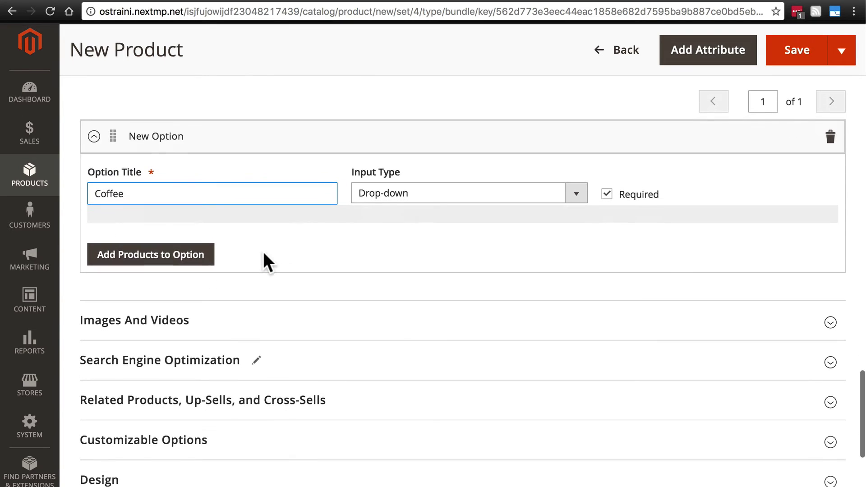
# Step: Set the Coffee option's Input Type to Radio Buttons and bring up the 7-product list
pyautogui.click(442, 193)
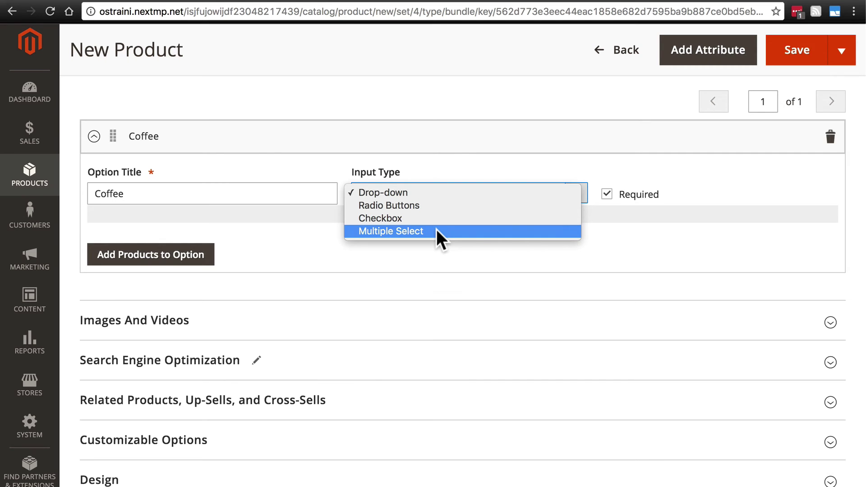
pyautogui.click(442, 205)
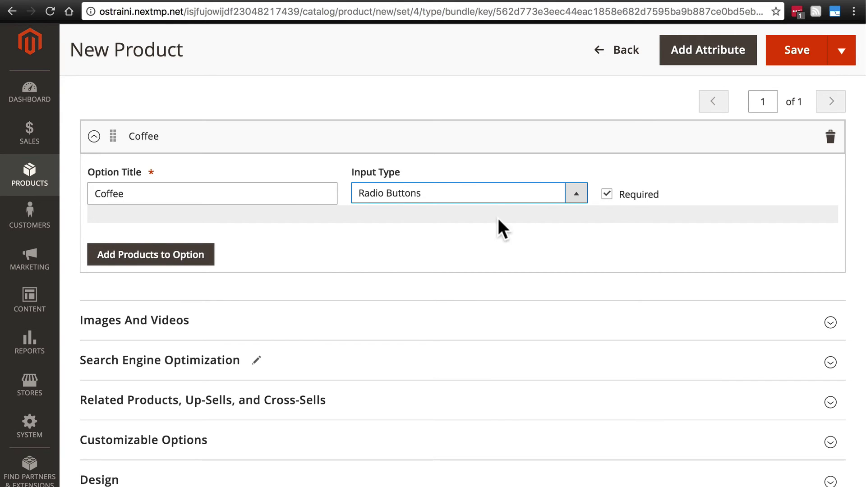
pyautogui.click(166, 255)
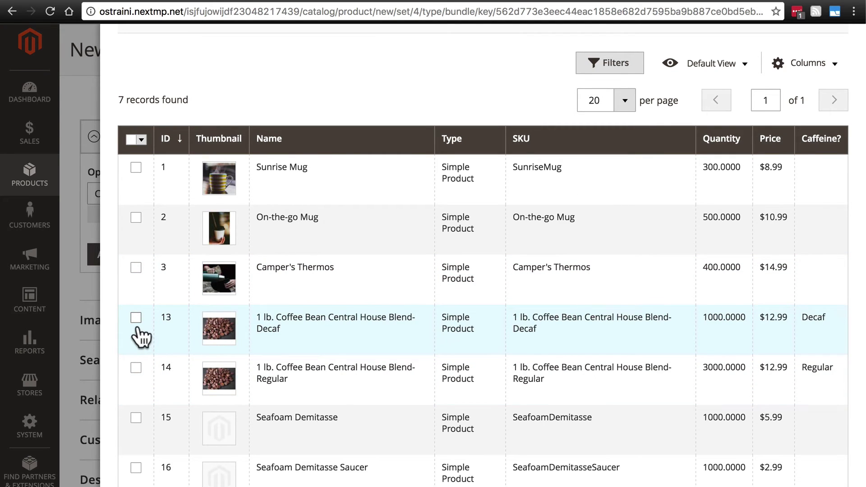
# Step: Add the Decaf and Regular 1 lb. Coffee Bean Central House Blend products (13, 14) to Coffee
pyautogui.click(135, 319)
pyautogui.click(135, 368)
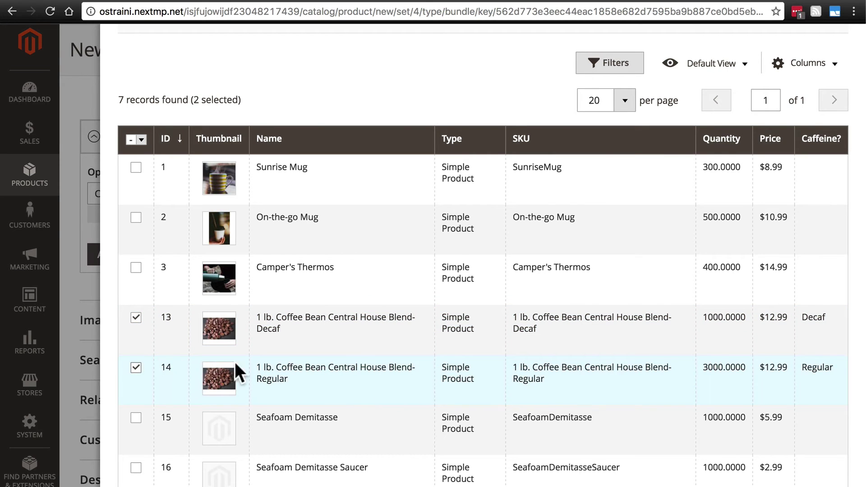
pyautogui.scroll(2, 359, 384)
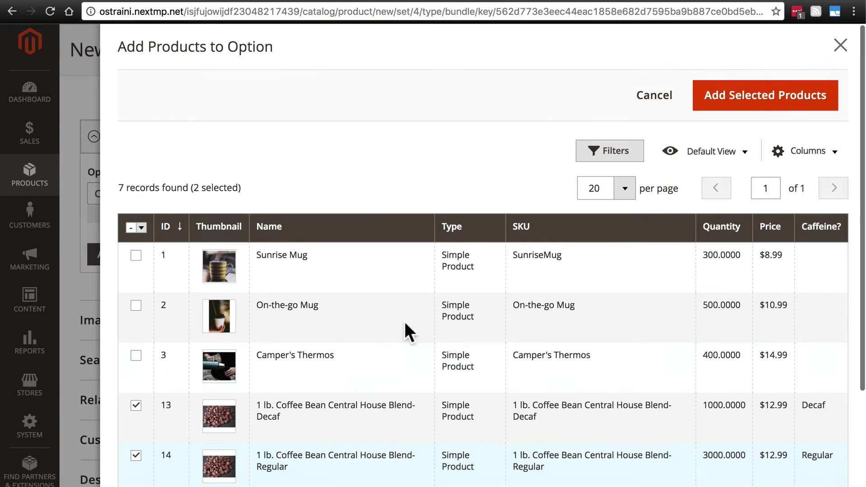
pyautogui.click(722, 101)
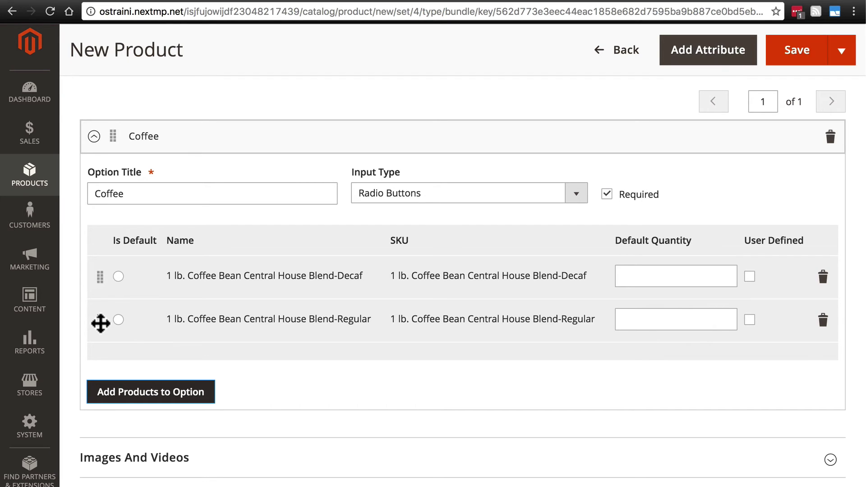
# Step: Move the Regular blend above Decaf and mark it as the Is Default choice
pyautogui.moveTo(100, 323); pyautogui.dragTo(100, 277)
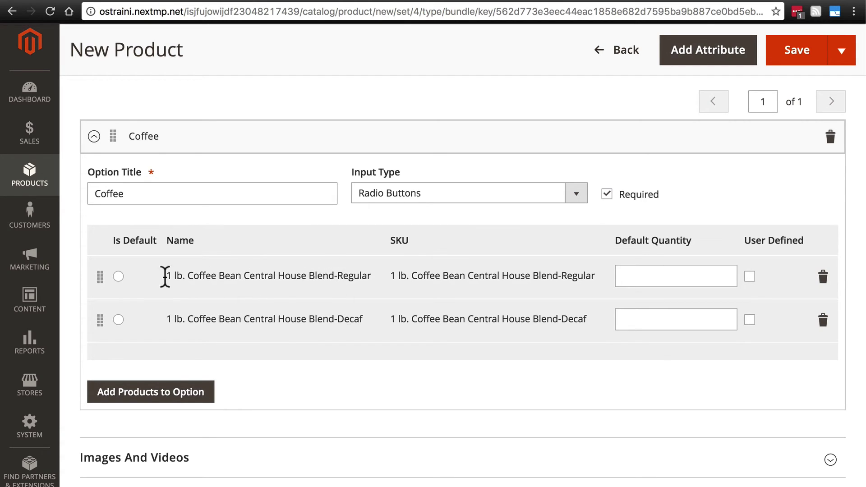
pyautogui.click(118, 276)
pyautogui.click(579, 193)
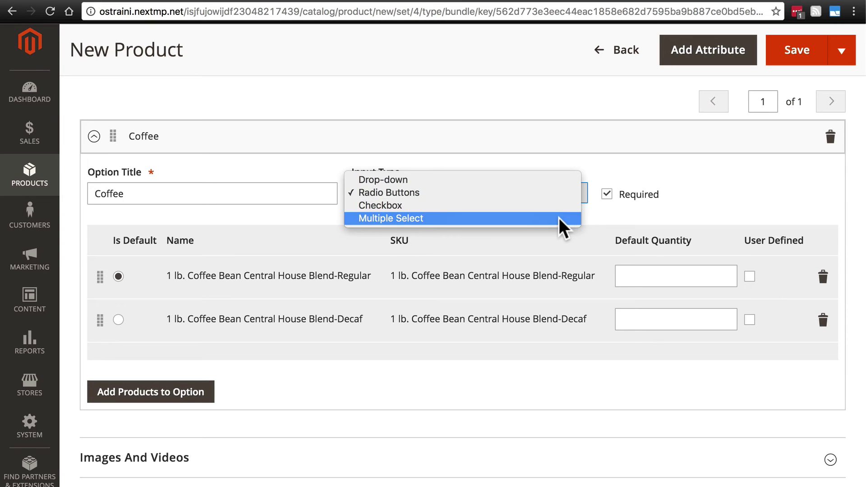
# Step: Enter Default Quantity 1 for the Regular blend, keeping Radio Buttons and User Defined unchecked
pyautogui.click(563, 192)
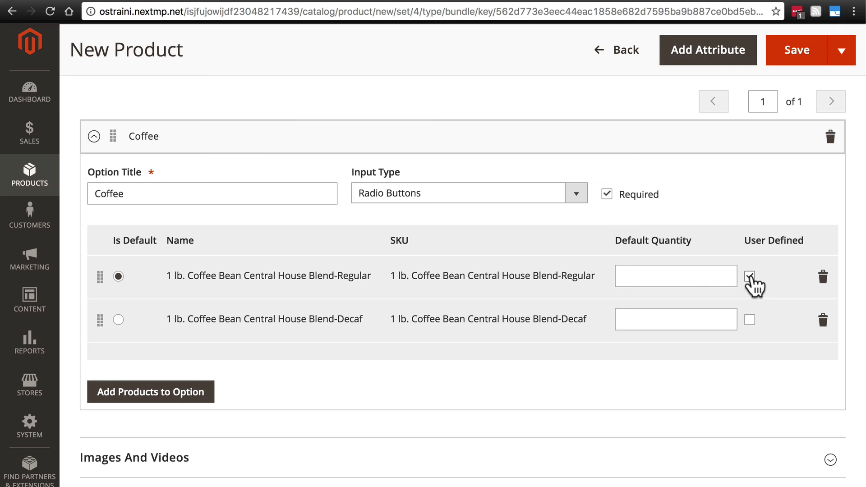
pyautogui.click(749, 278)
pyautogui.click(579, 195)
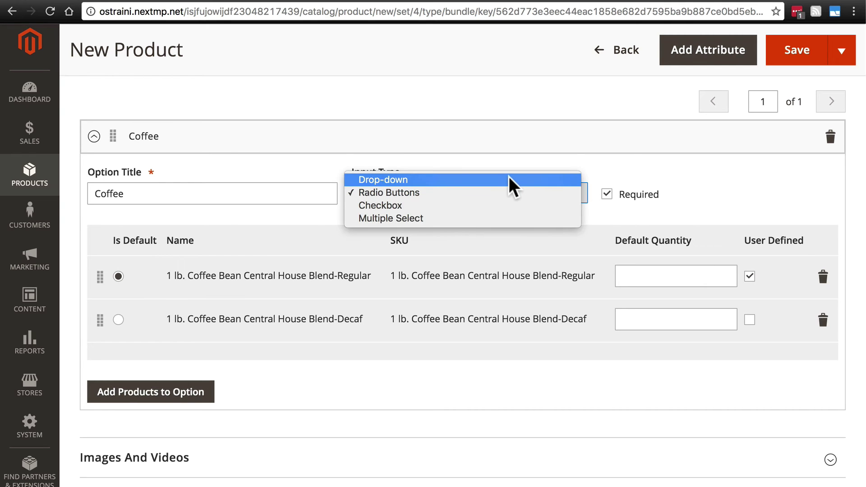
pyautogui.click(509, 193)
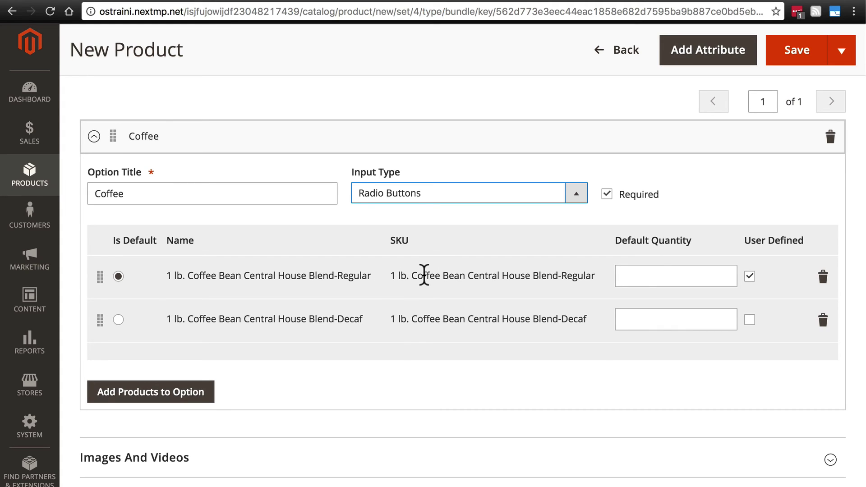
pyautogui.click(641, 275)
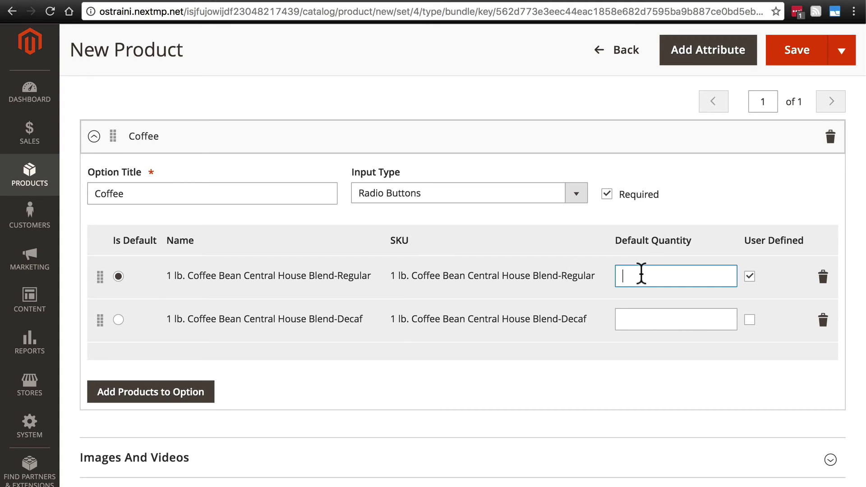
pyautogui.write('1')
pyautogui.click(576, 194)
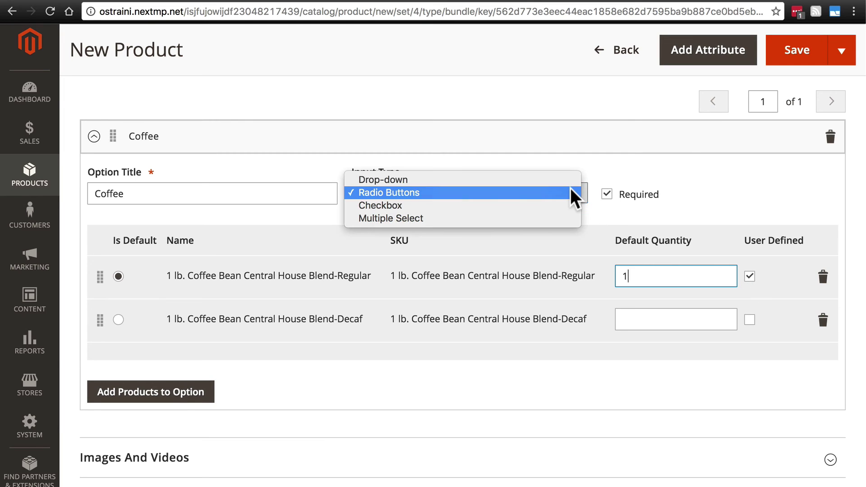
pyautogui.click(535, 189)
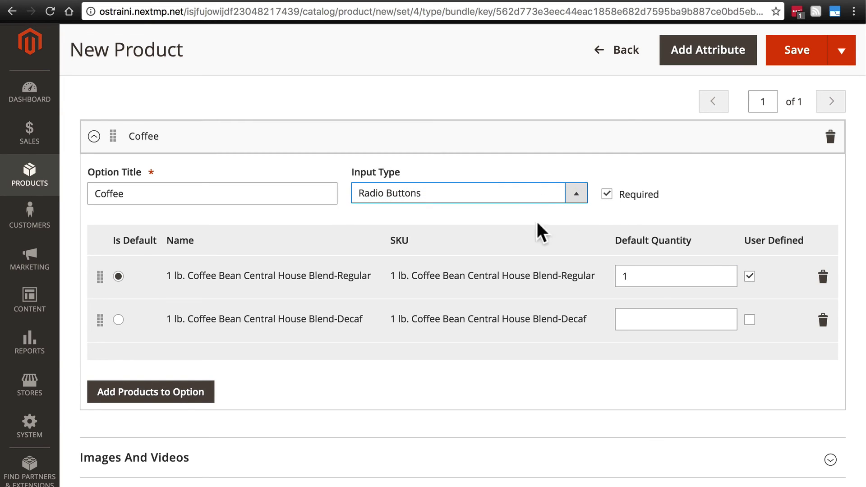
pyautogui.click(750, 276)
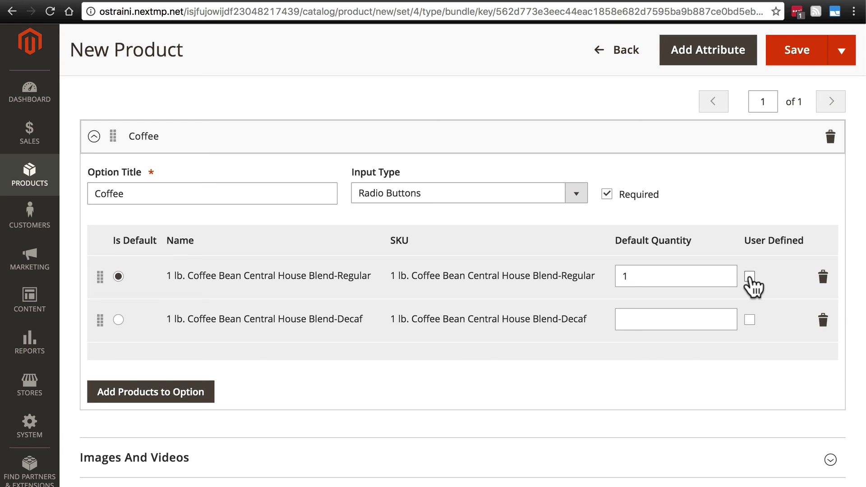
# Step: Enter 1 in the Decaf blend's Default Quantity field, leaving User Defined unchecked
pyautogui.click(653, 277)
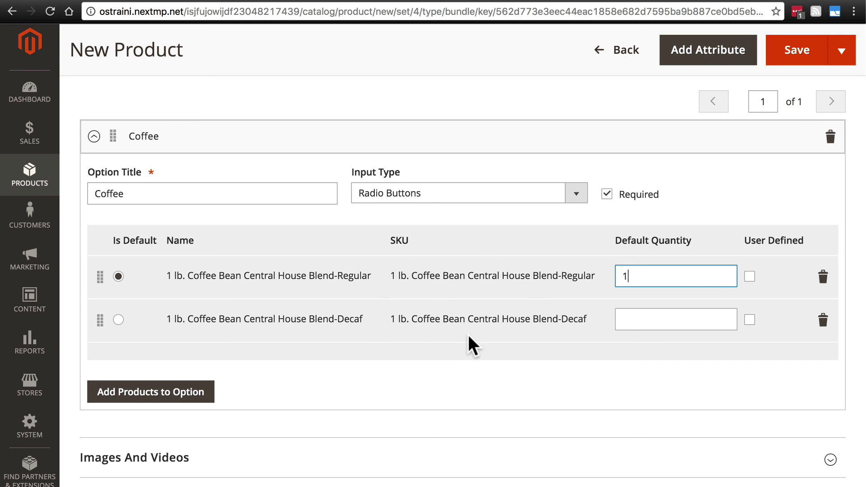
pyautogui.click(652, 323)
pyautogui.write('1')
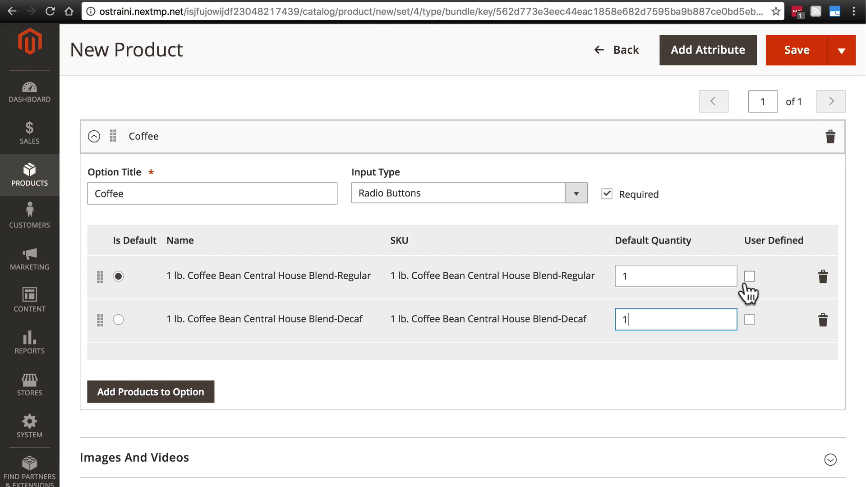
pyautogui.click(659, 275)
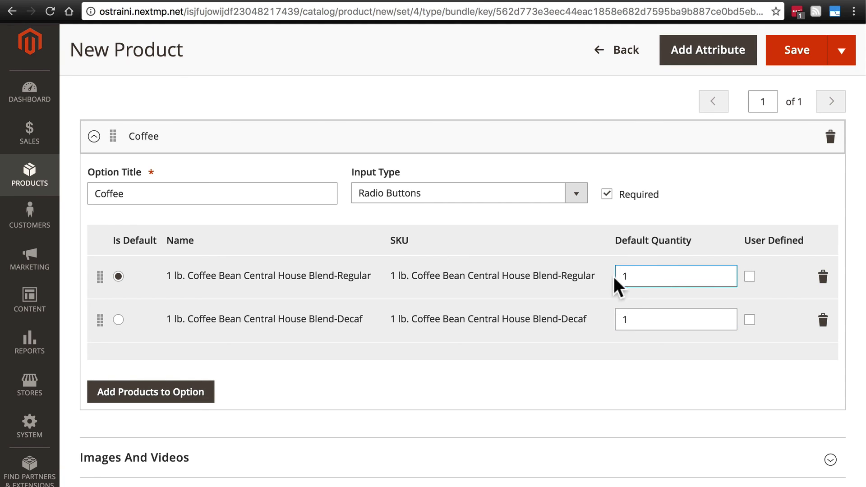